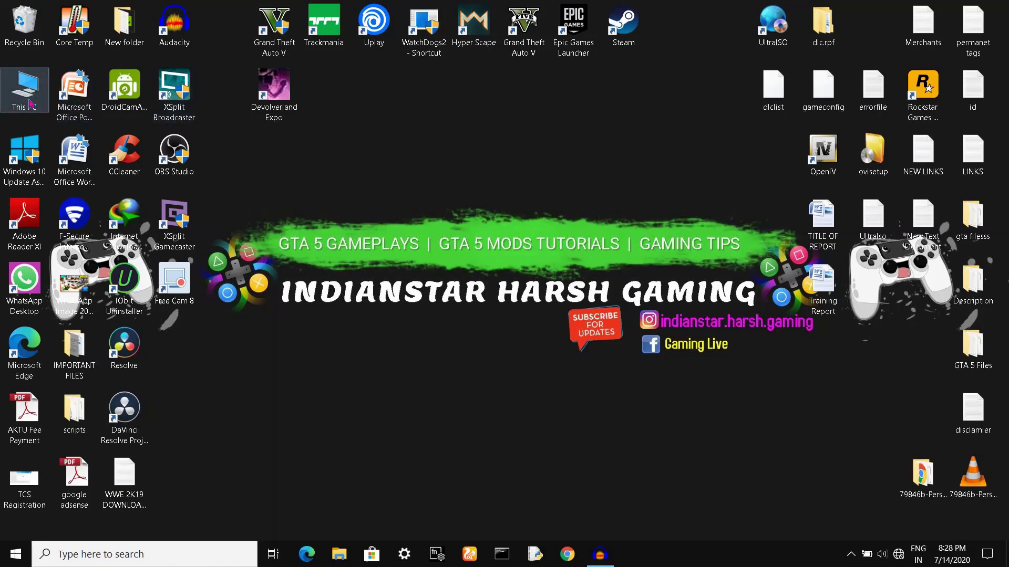
Open the EasyAntiCheat folder under D:\All Labo\WATCH_DOGS2\uplay_download\2688 in a maximized window.
{"action": "double_click", "coordinate": [30, 103]}
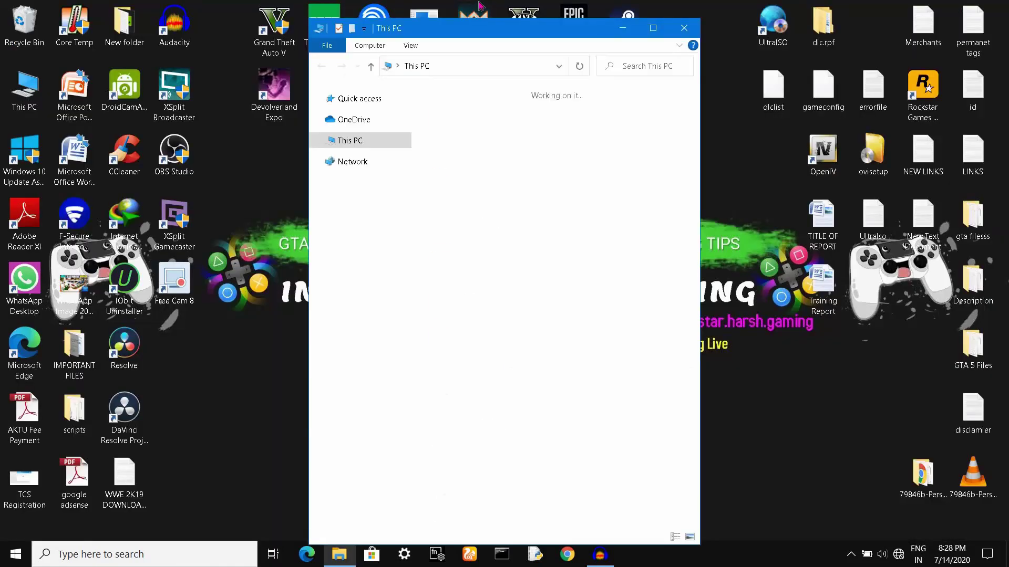
{"action": "left_click", "coordinate": [683, 30]}
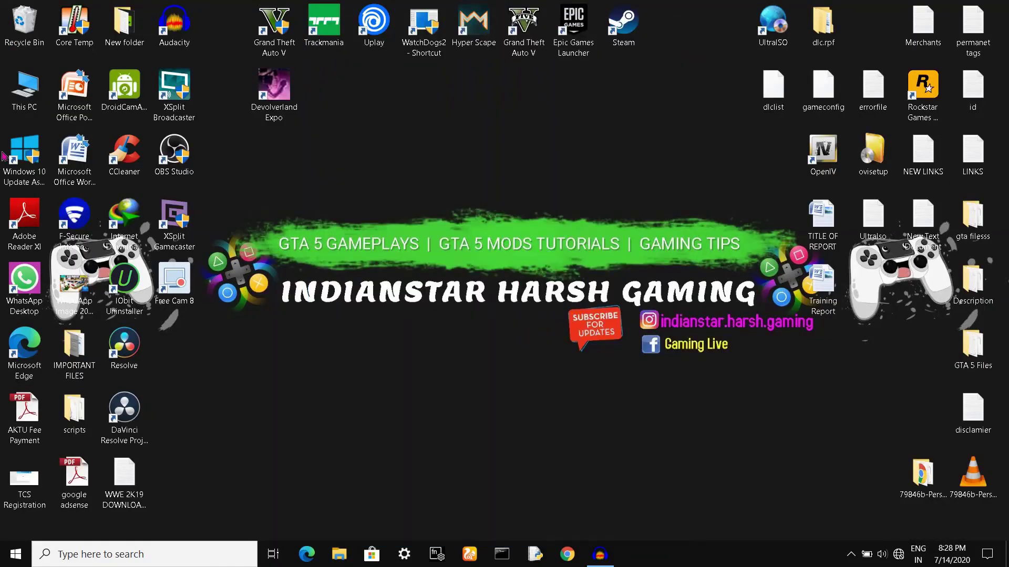
{"action": "double_click", "coordinate": [18, 84]}
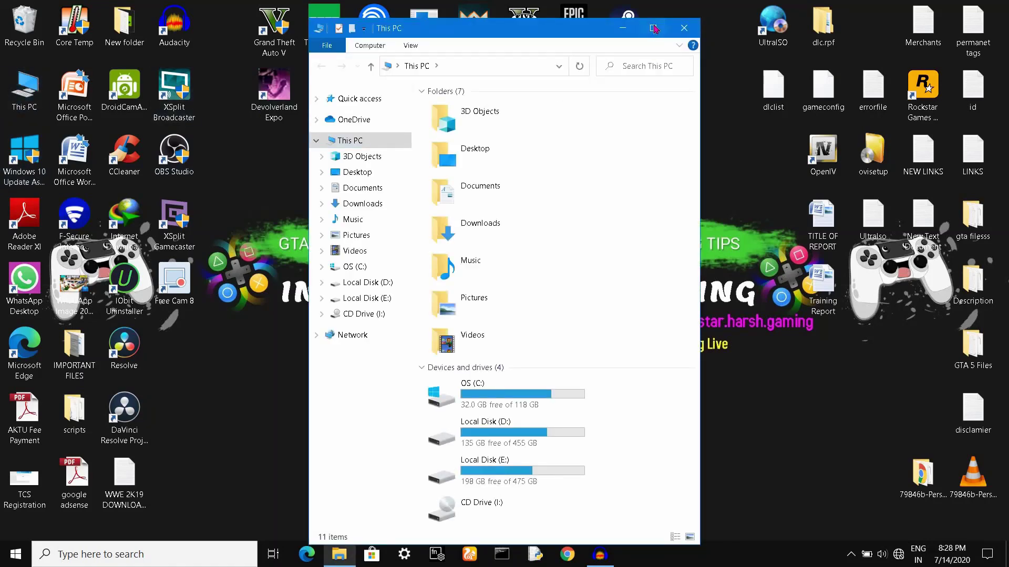
{"action": "left_click", "coordinate": [654, 29]}
{"action": "double_click", "coordinate": [400, 192]}
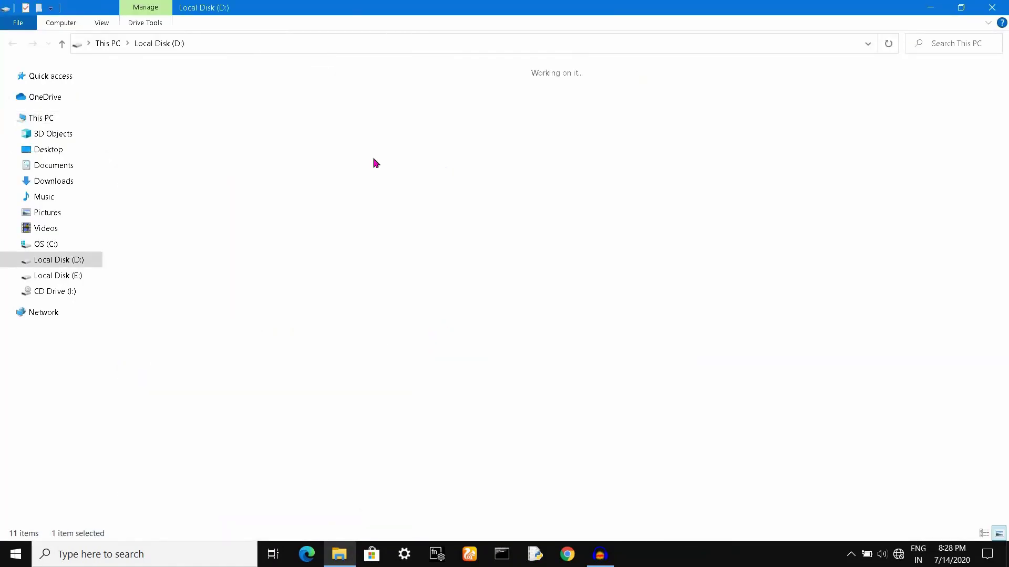
{"action": "double_click", "coordinate": [368, 103]}
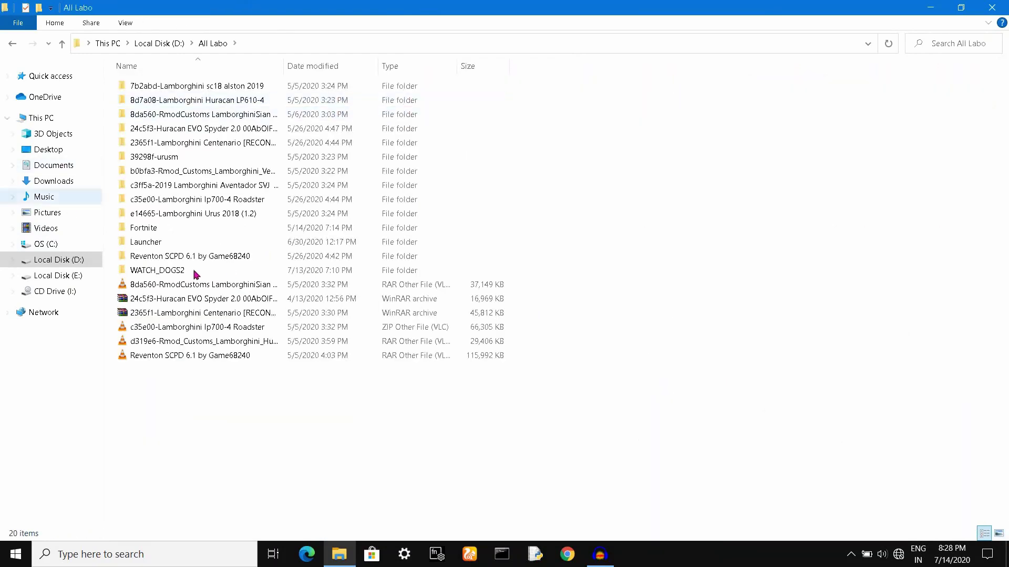
{"action": "double_click", "coordinate": [158, 270]}
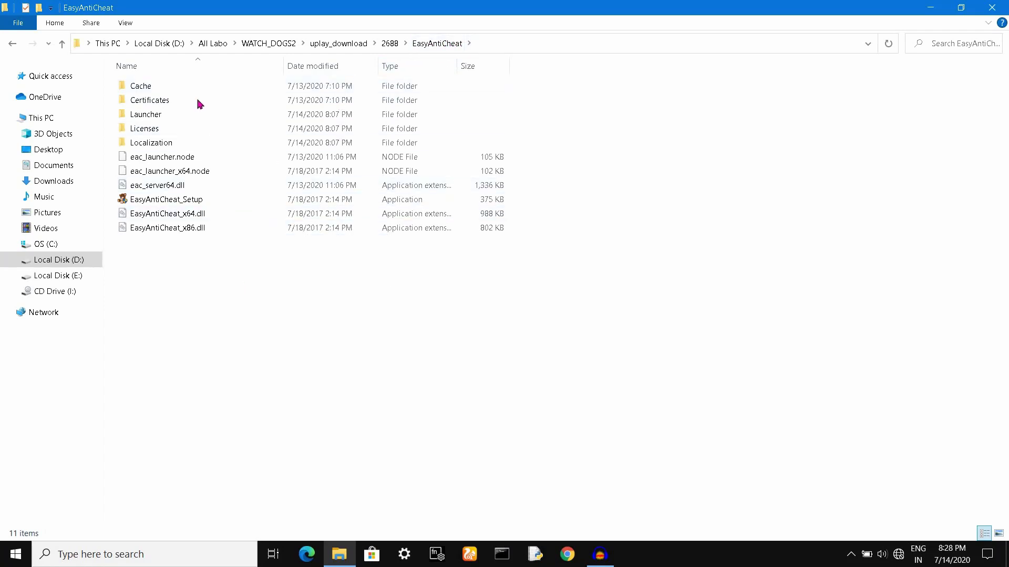
{"action": "left_click_drag", "start_coordinate": [188, 273], "coordinate": [250, 78]}
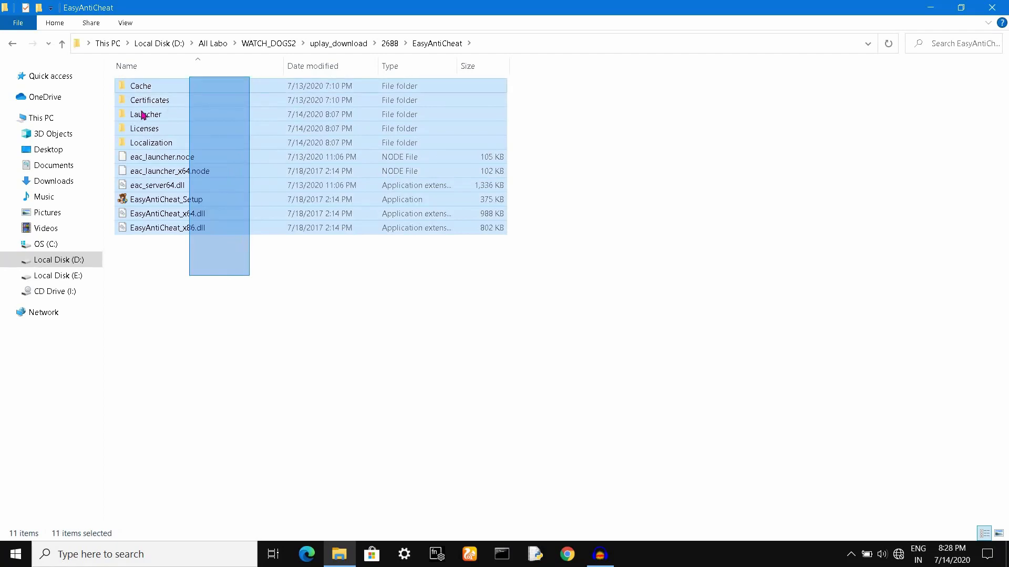
{"action": "left_click", "coordinate": [249, 285]}
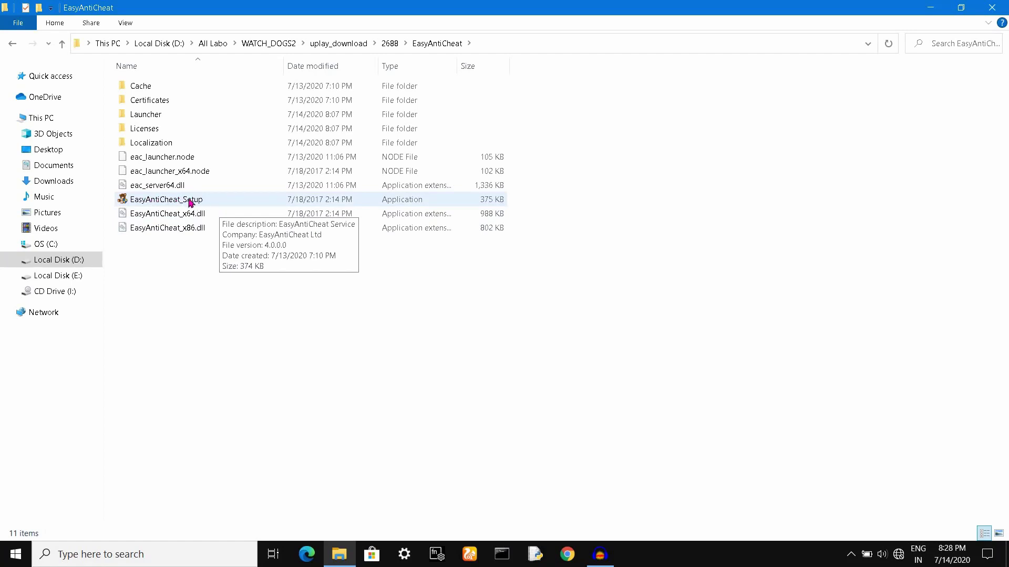
Run EasyAntiCheat_Setup as administrator and choose Watch Dogs® 2 as the game.
{"action": "left_click", "coordinate": [216, 199]}
{"action": "right_click", "coordinate": [219, 199]}
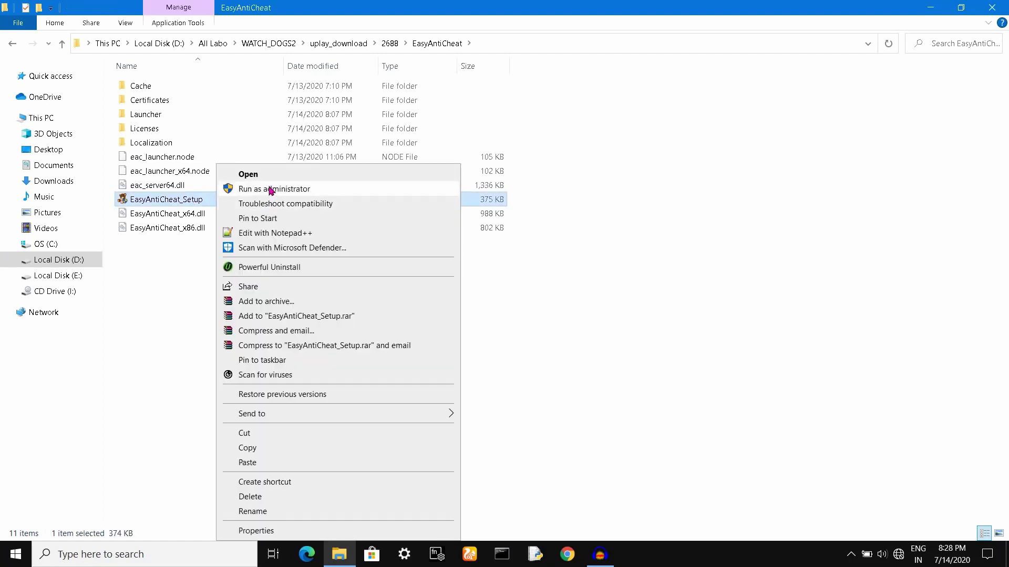
{"action": "left_click", "coordinate": [270, 189]}
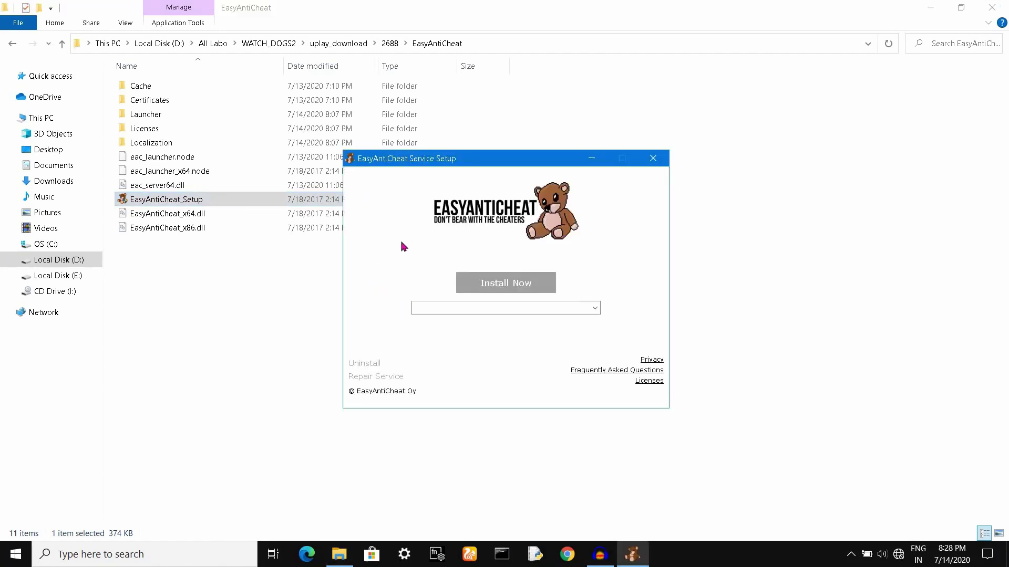
{"action": "left_click", "coordinate": [594, 308]}
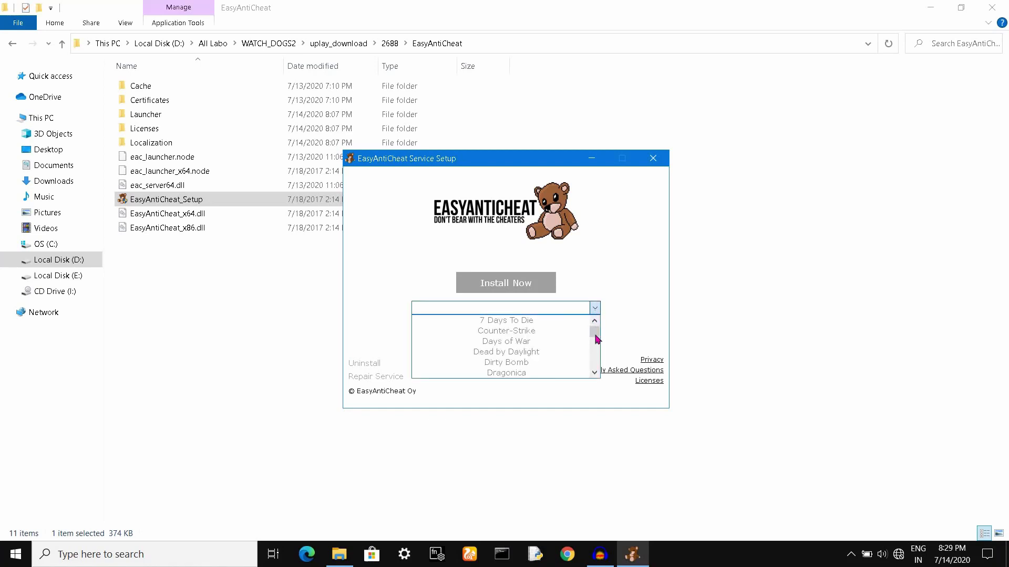
{"action": "scroll", "coordinate": [602, 368], "scroll_direction": "down", "scroll_amount": 10}
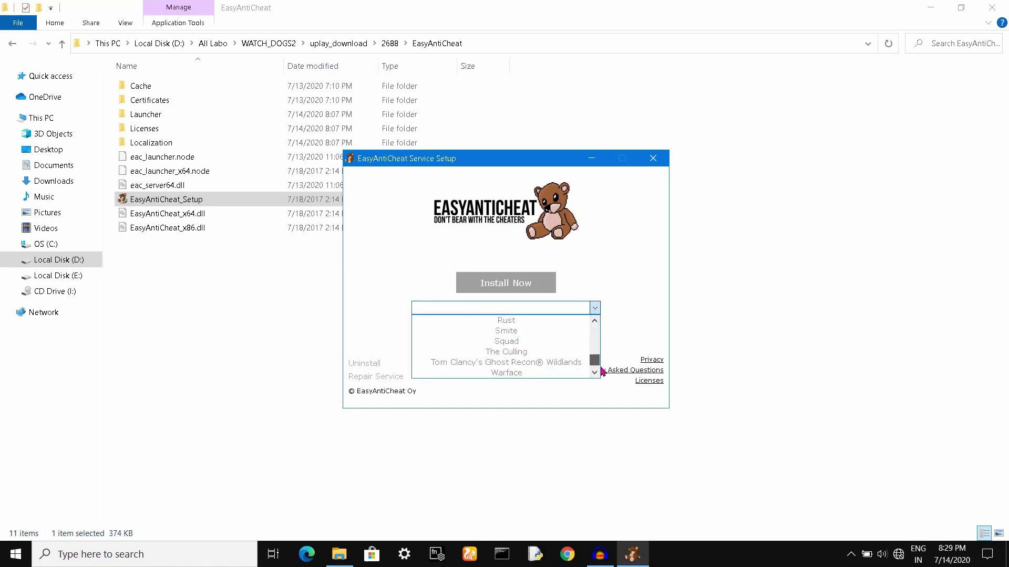
{"action": "scroll", "coordinate": [602, 370], "scroll_direction": "down", "scroll_amount": 1}
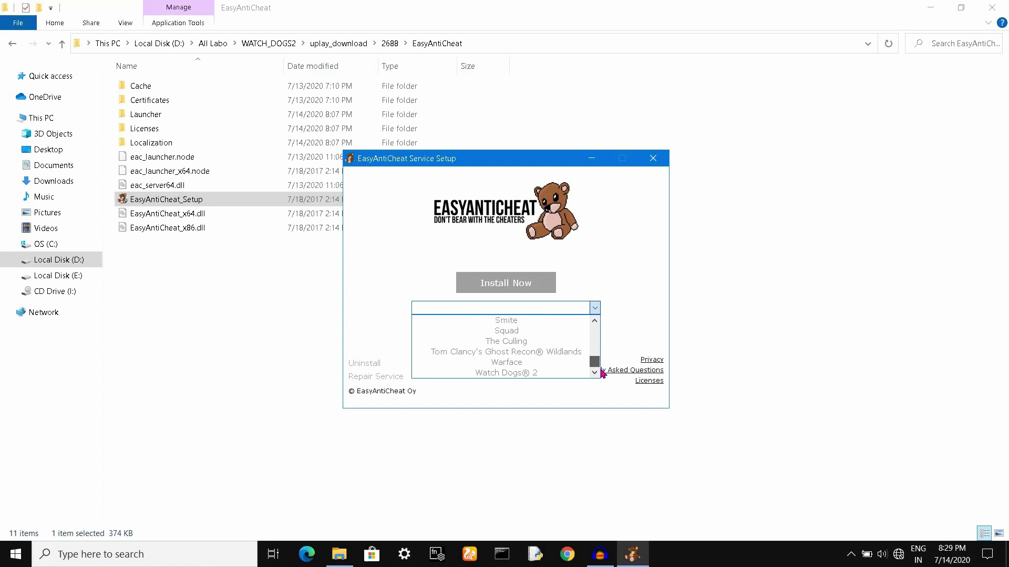
{"action": "left_click", "coordinate": [525, 373]}
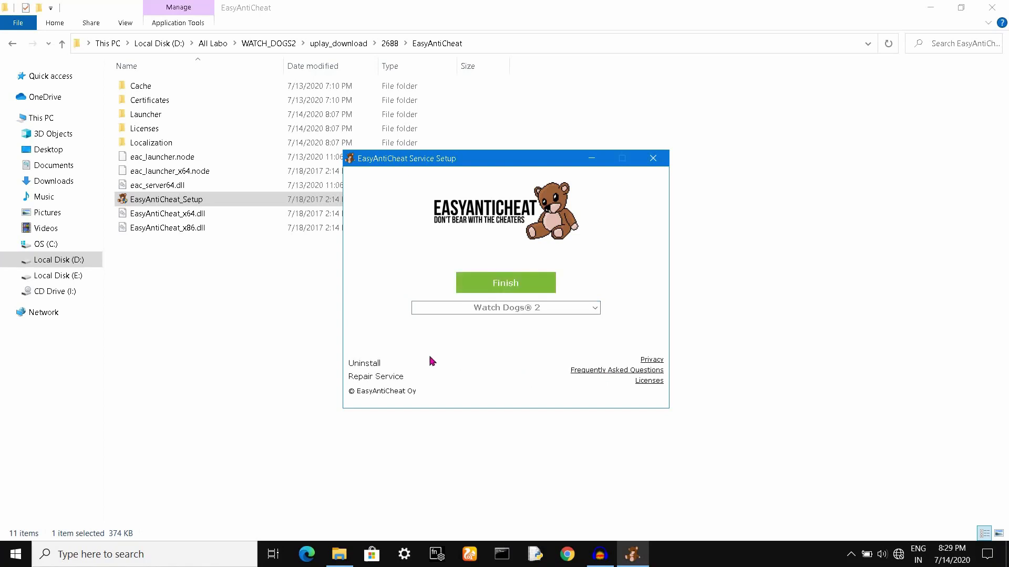
Uninstall the EasyAntiCheat service for Watch Dogs 2 and install it again.
{"action": "left_click", "coordinate": [371, 366]}
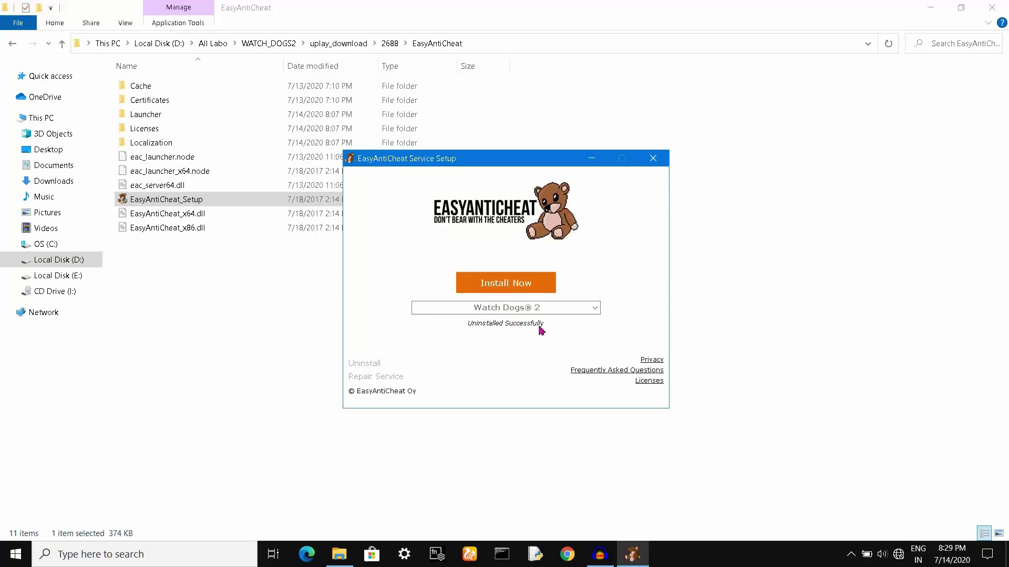
{"action": "left_click", "coordinate": [530, 284]}
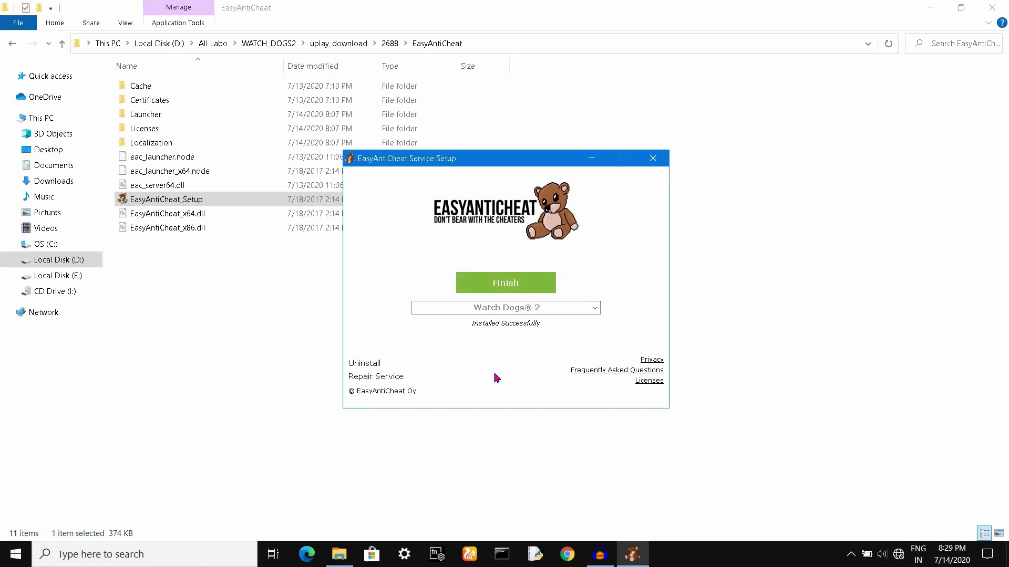
Uninstall the EasyAntiCheat service for Watch Dogs 2, and close the setup and the folder window.
{"action": "left_click", "coordinate": [362, 367]}
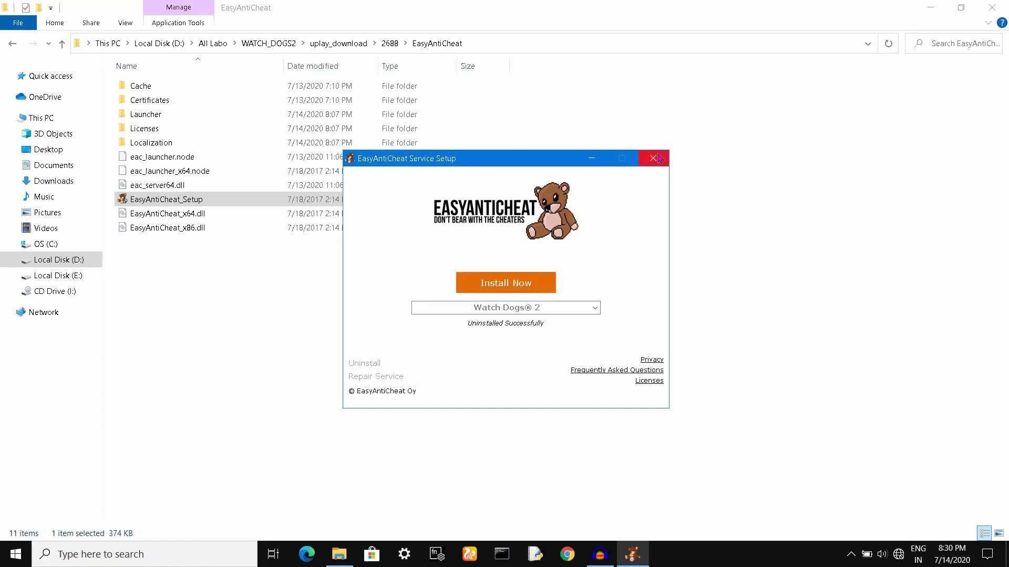
{"action": "left_click", "coordinate": [654, 158]}
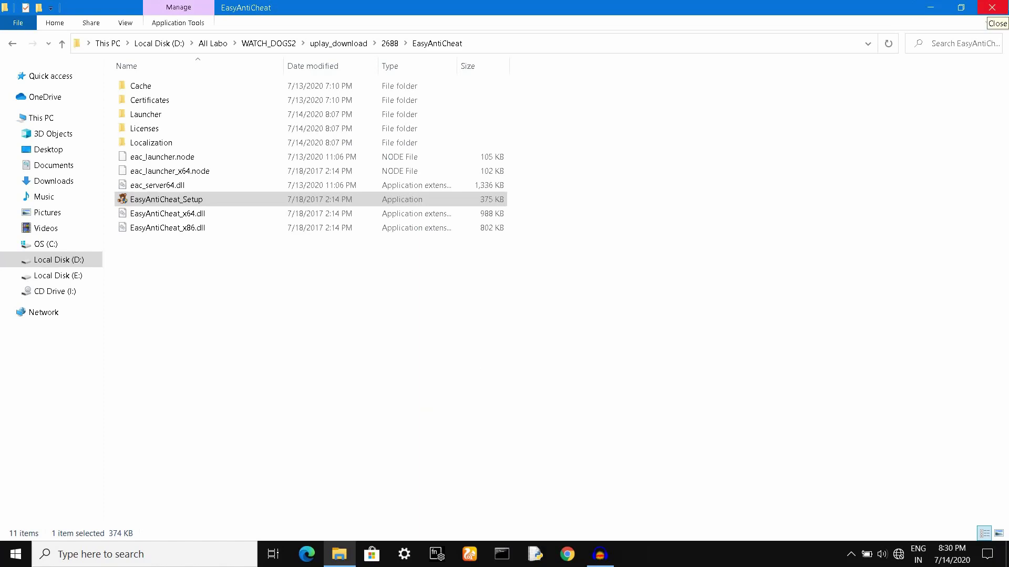
{"action": "left_click", "coordinate": [990, 9]}
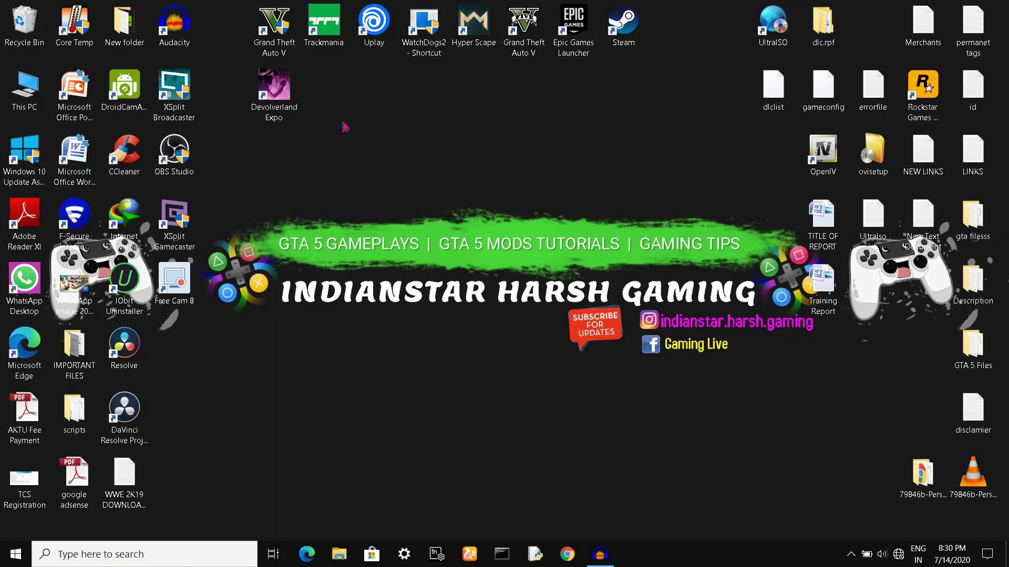
{"action": "left_click", "coordinate": [428, 46]}
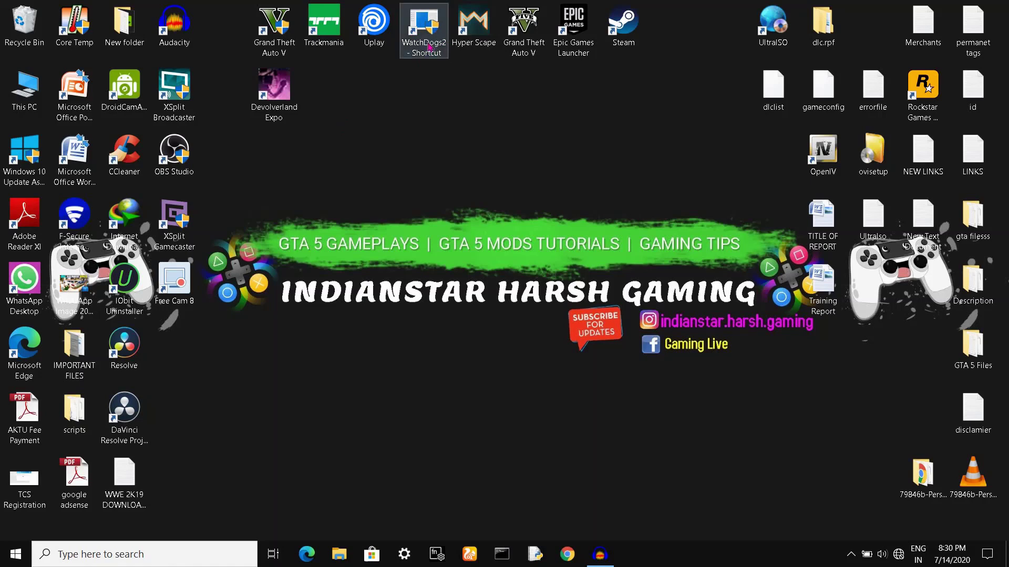
{"action": "left_click", "coordinate": [342, 155]}
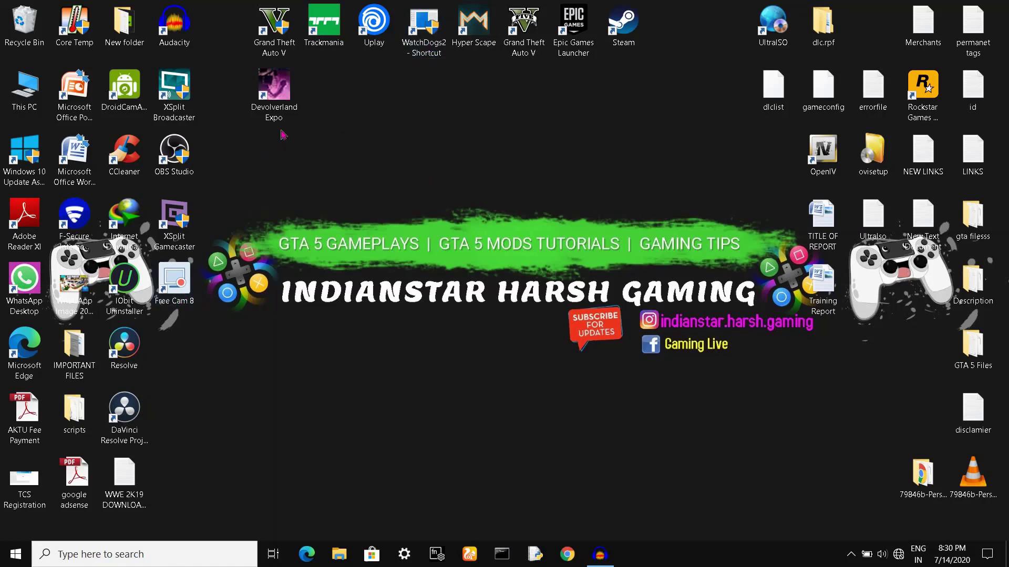
{"action": "double_click", "coordinate": [273, 26]}
{"action": "right_click", "coordinate": [272, 29]}
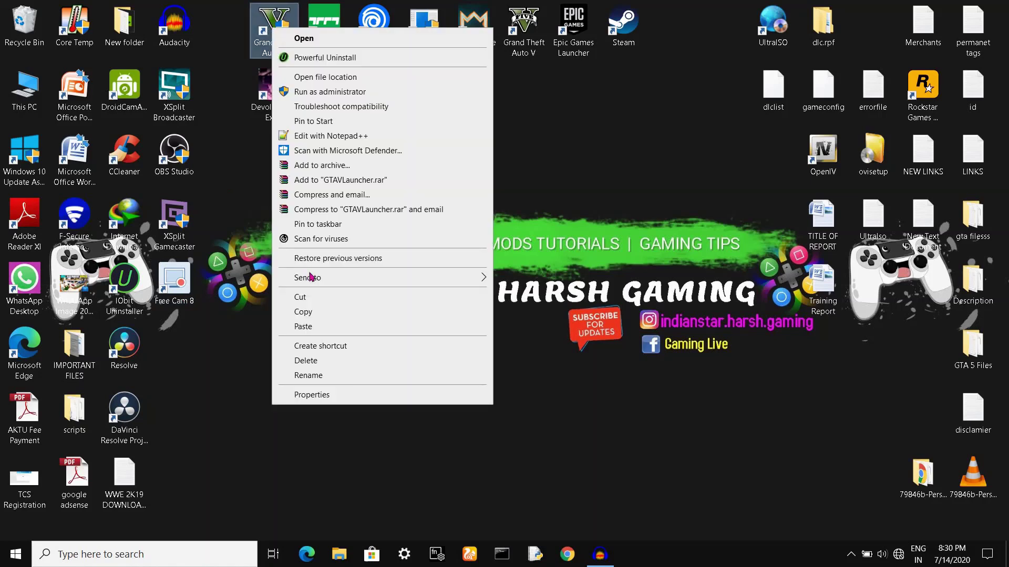
{"action": "mouse_move", "coordinate": [348, 280]}
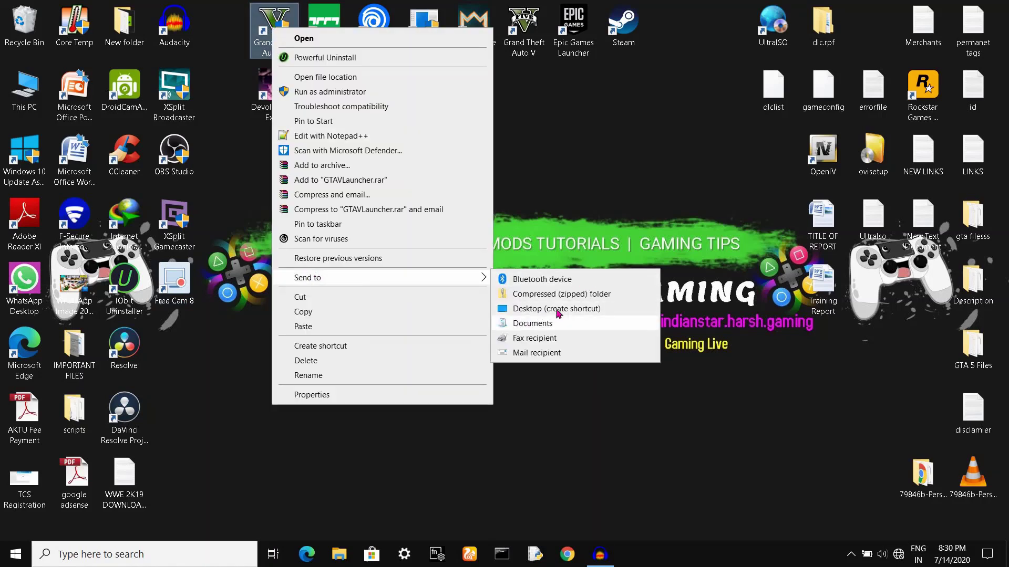
{"action": "left_click", "coordinate": [608, 202]}
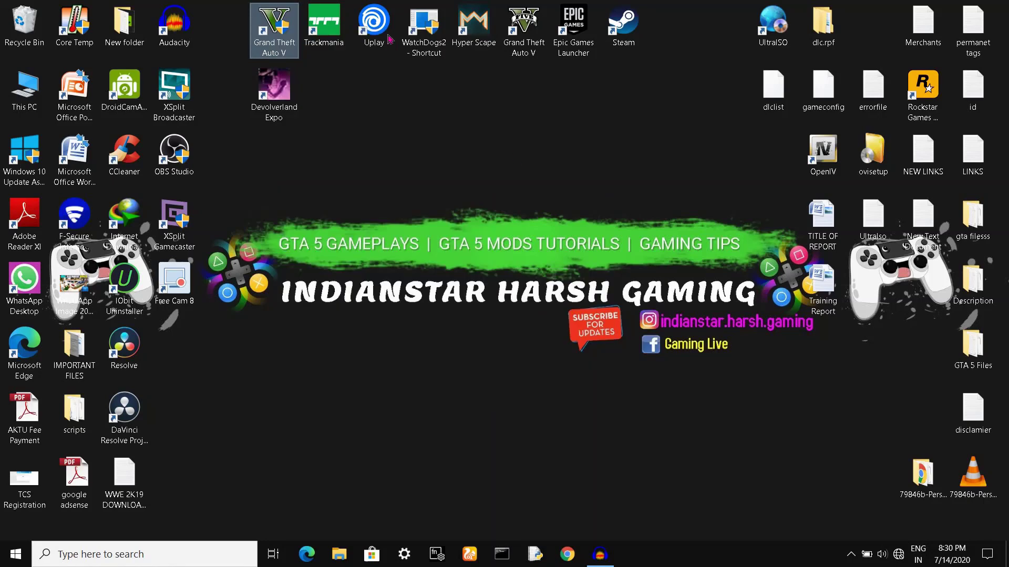
Open the properties of the WatchDogs2 desktop shortcut and place the cursor at the end of its target path.
{"action": "right_click", "coordinate": [423, 37]}
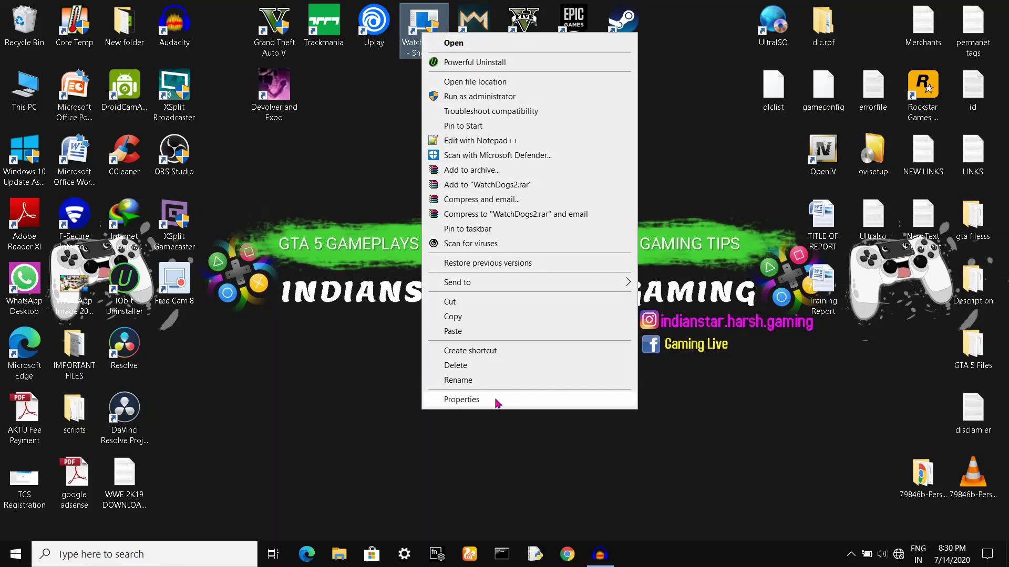
{"action": "left_click", "coordinate": [461, 399]}
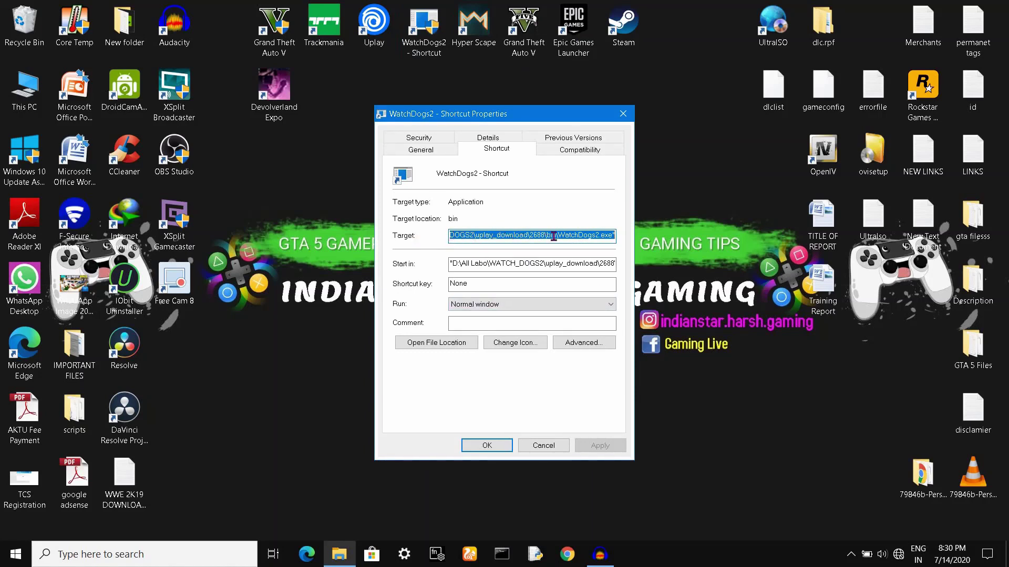
{"action": "left_click", "coordinate": [613, 234]}
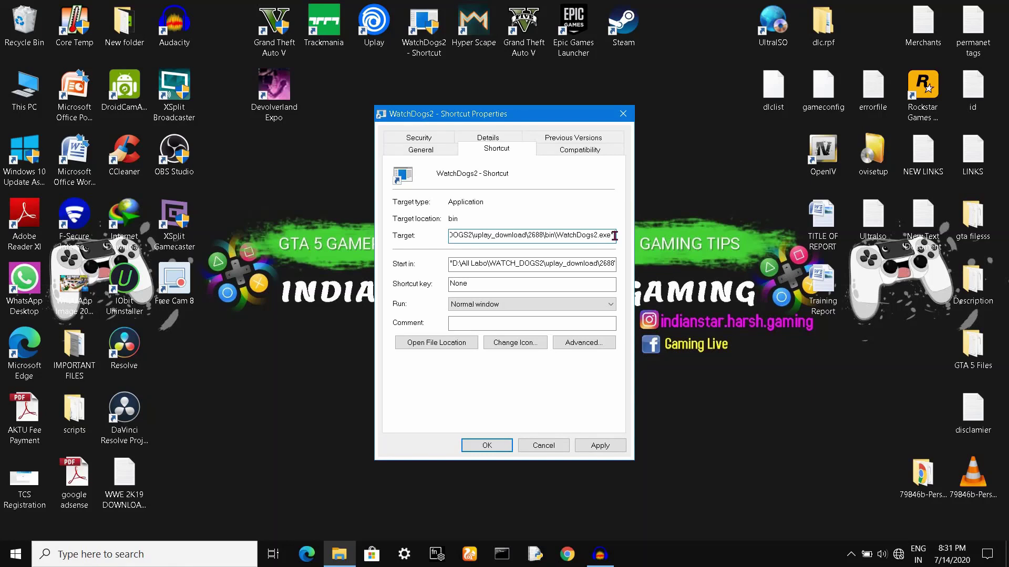
Copy -eac_launcher from the errorfile text file and append it to the shortcut's target after WatchDogs2.exe" and a space.
{"action": "double_click", "coordinate": [873, 87]}
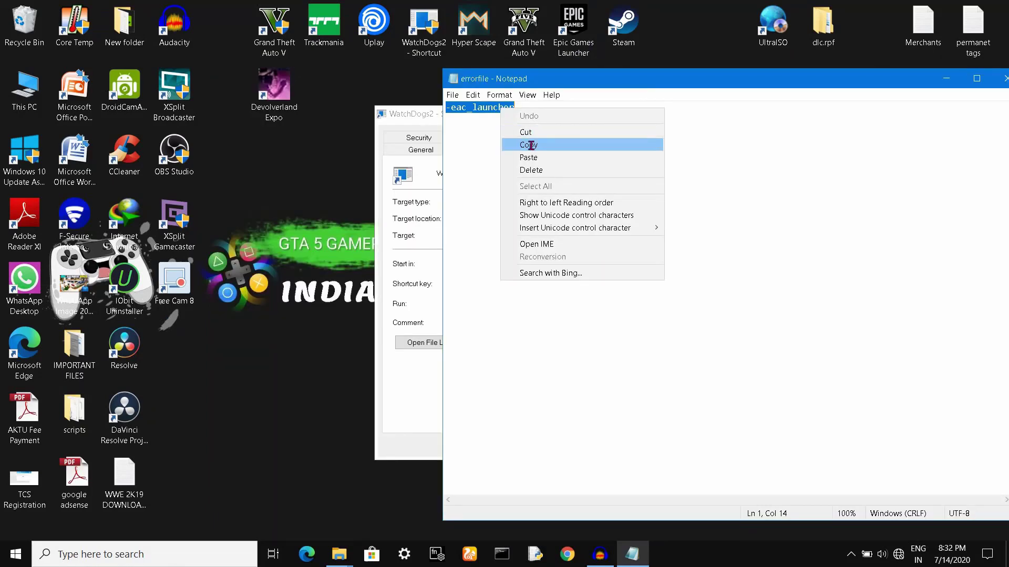
{"action": "left_click", "coordinate": [529, 142]}
{"action": "left_click_drag", "start_coordinate": [592, 82], "coordinate": [290, 83]}
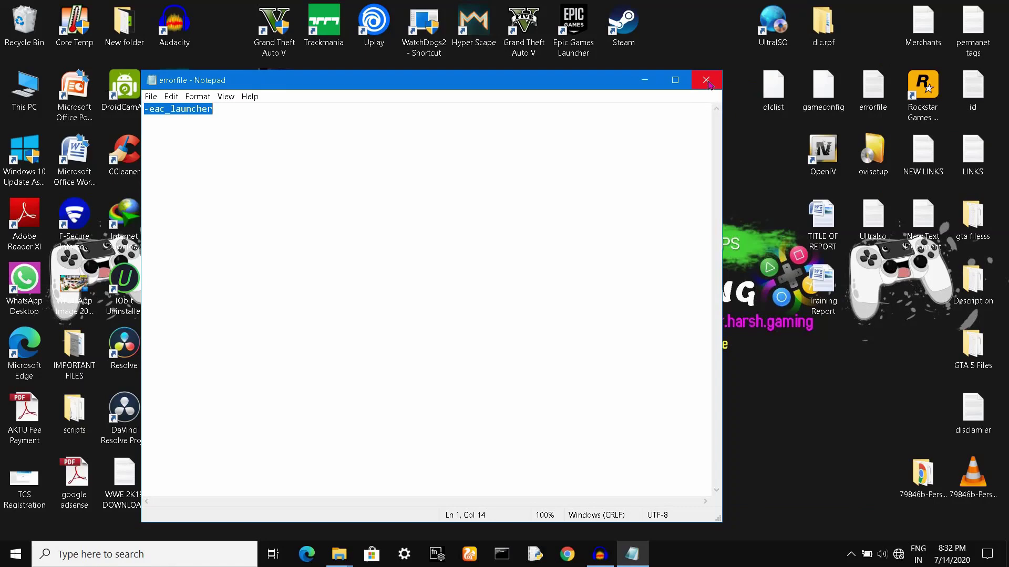
{"action": "left_click", "coordinate": [707, 83]}
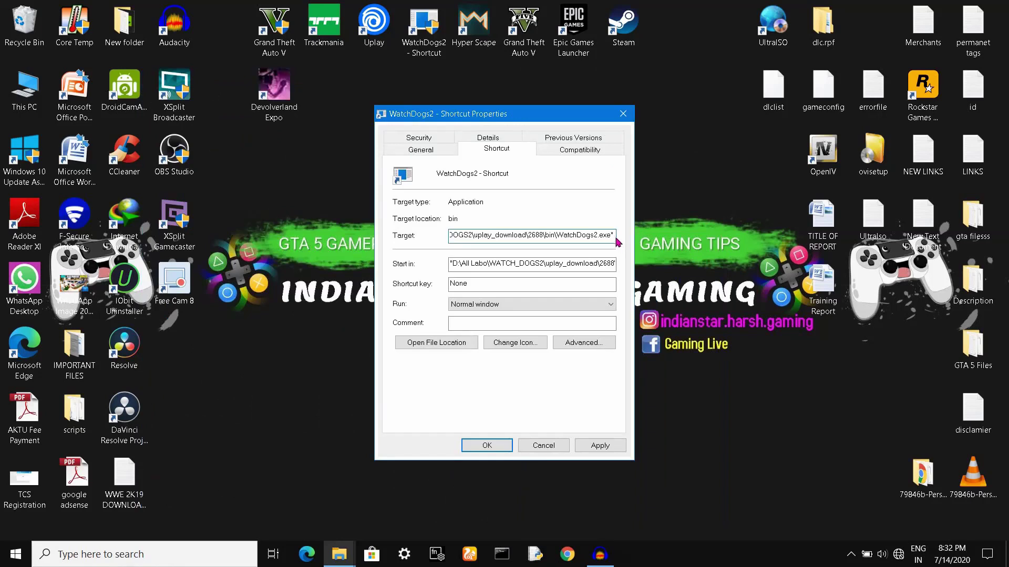
{"action": "right_click", "coordinate": [614, 236]}
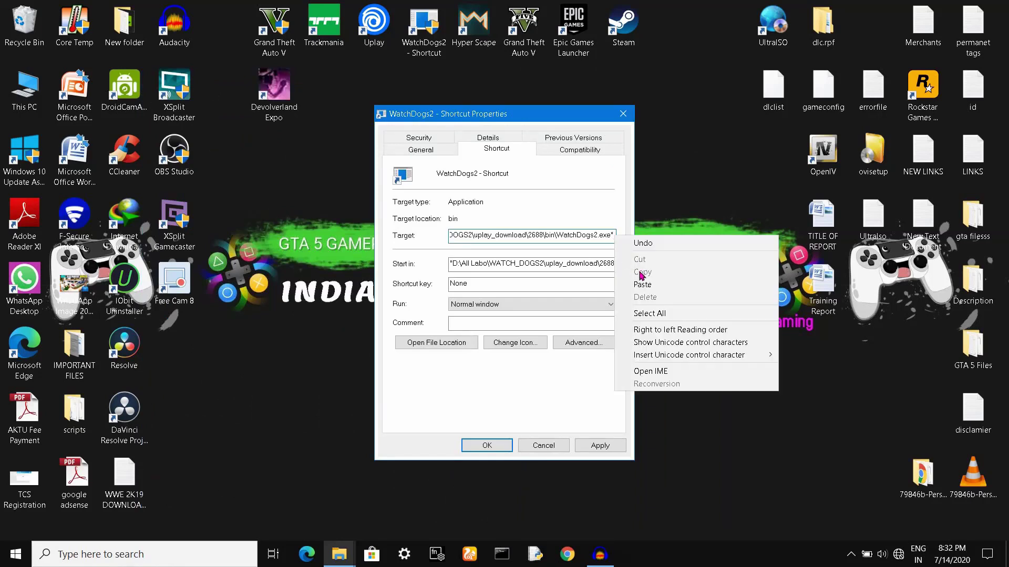
{"action": "left_click", "coordinate": [650, 292]}
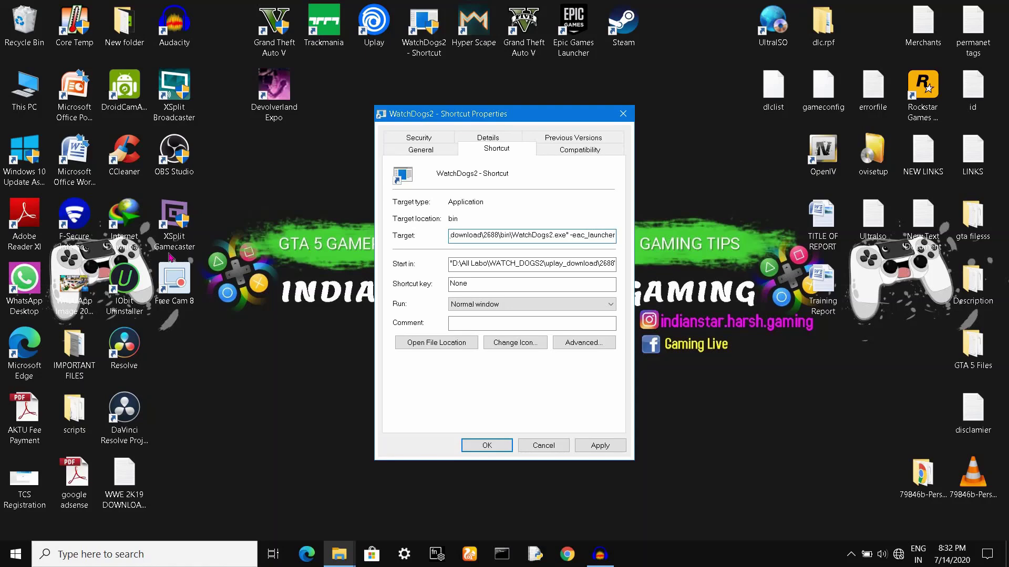
Make sure the shortcut runs in Windows 7 compatibility mode and as administrator, and apply the property changes.
{"action": "left_click", "coordinate": [571, 152]}
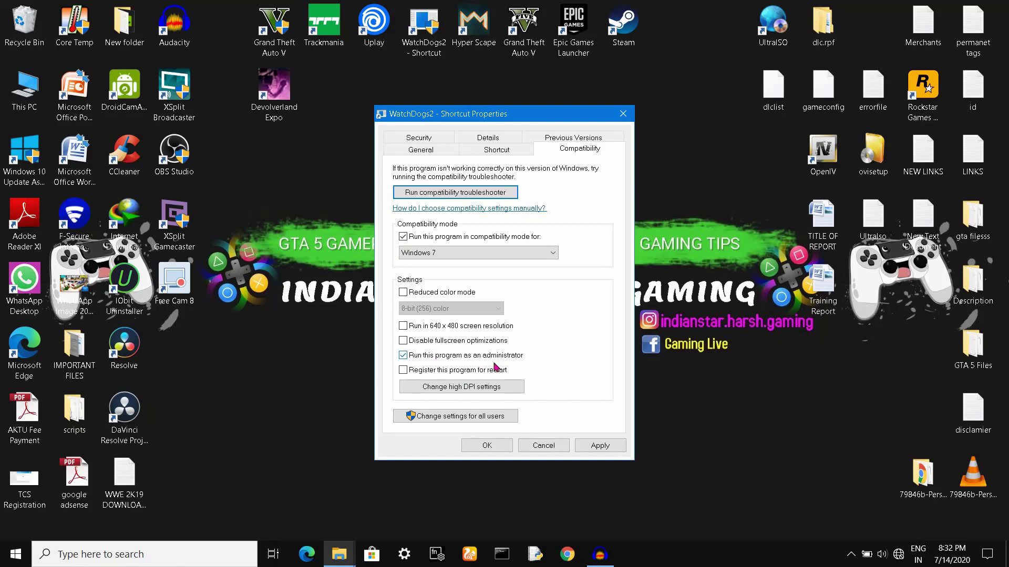
{"action": "left_click", "coordinate": [613, 446]}
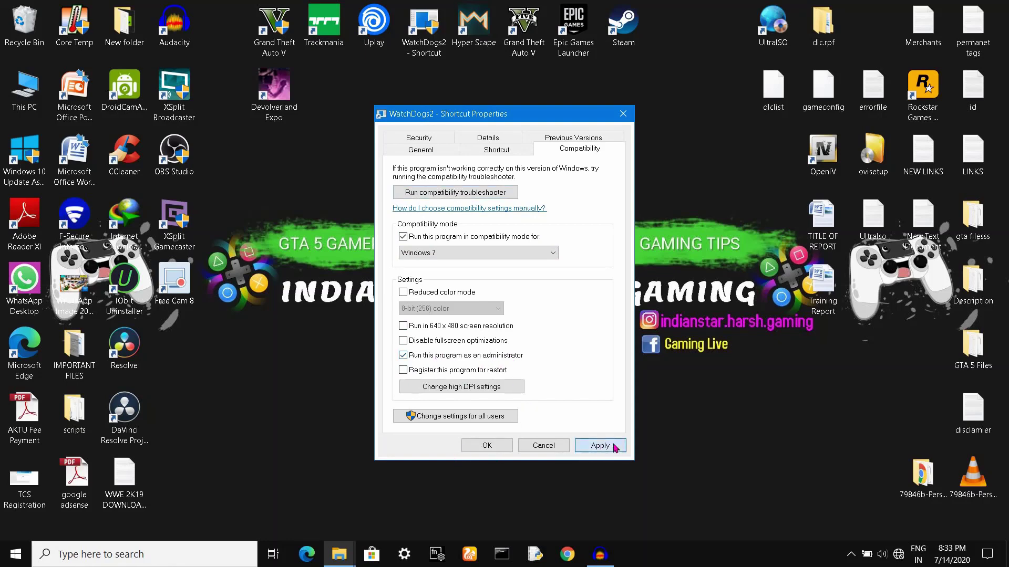
{"action": "left_click", "coordinate": [486, 446]}
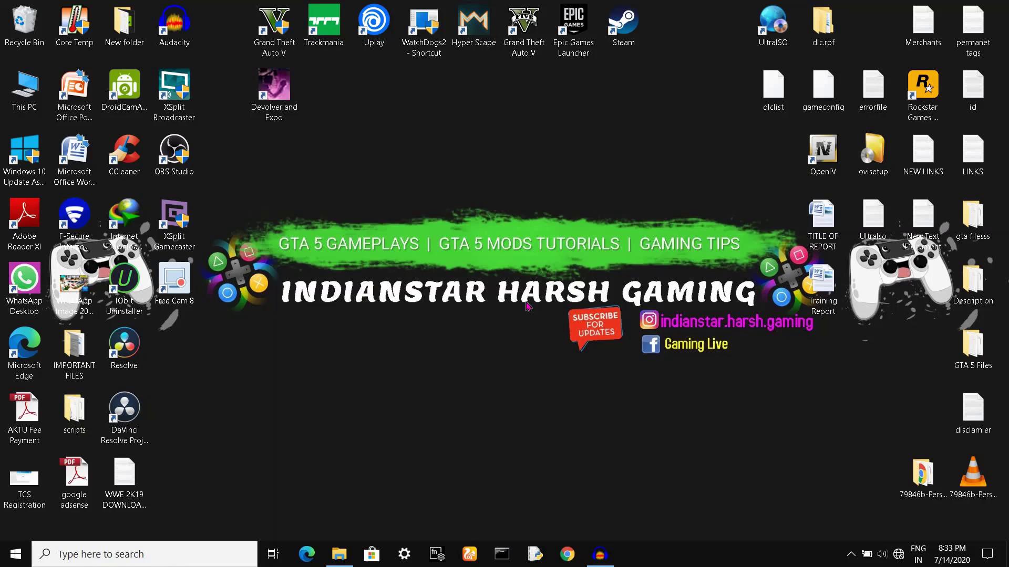
{"action": "right_click", "coordinate": [432, 50]}
{"action": "left_click", "coordinate": [404, 128]}
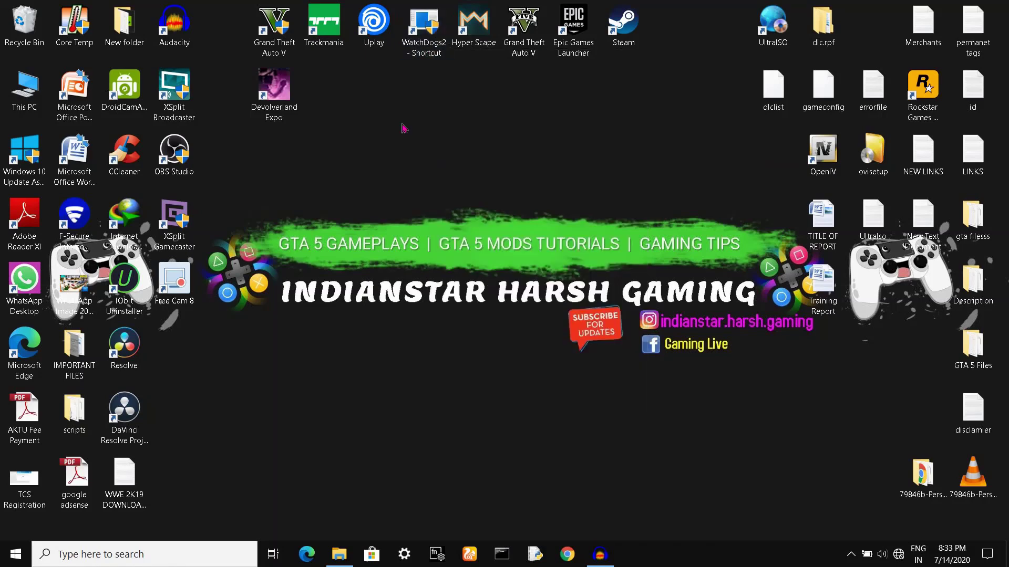